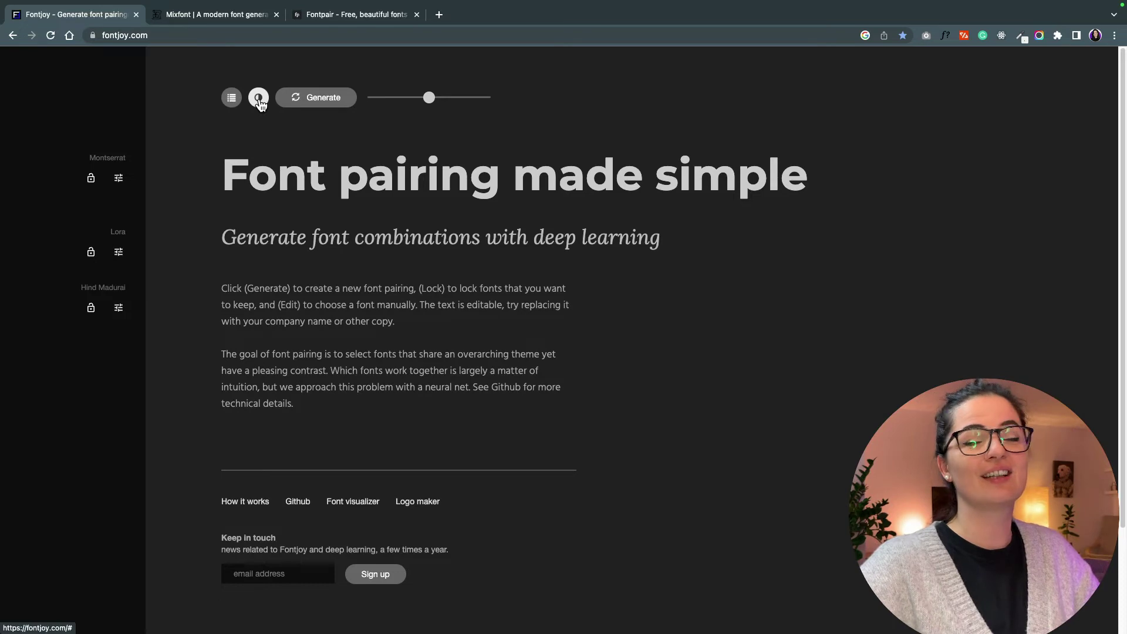
Step: Toggle Fontjoy to light theme and back to dark, then lock Lora and Montserrat
{"action": "left_click", "coordinate": [259, 99]}
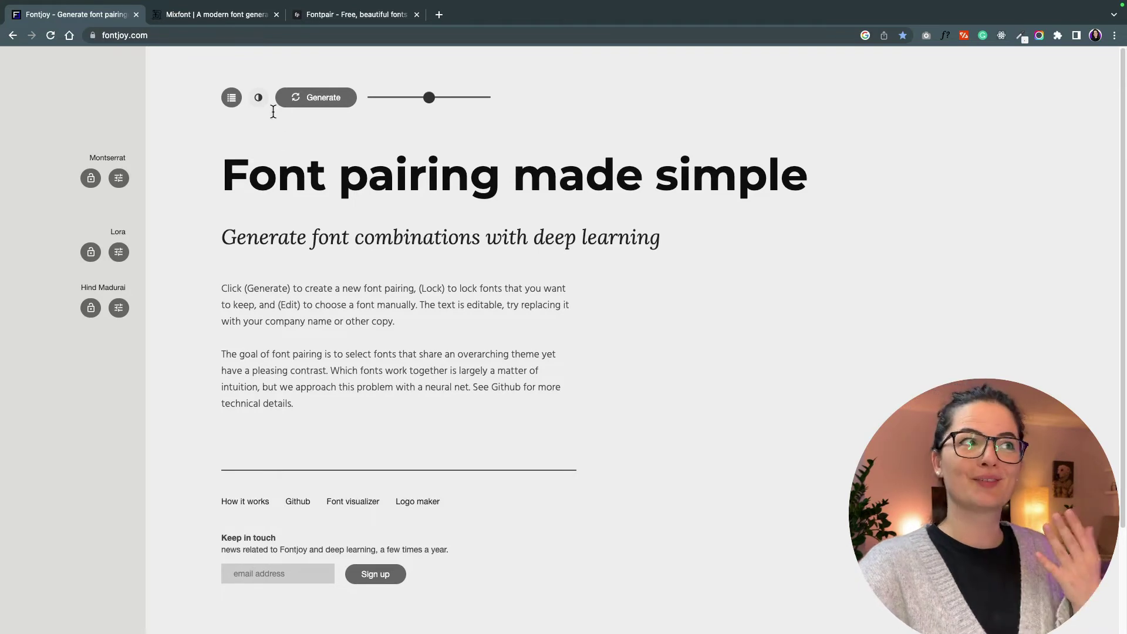
{"action": "left_click", "coordinate": [258, 98]}
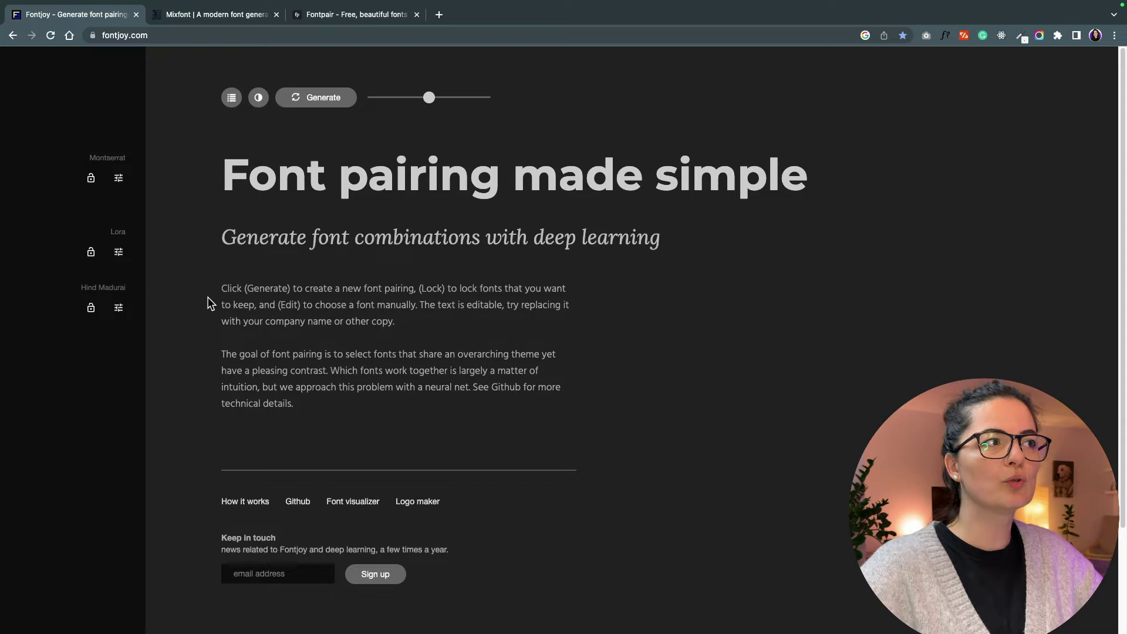
{"action": "left_click", "coordinate": [91, 252]}
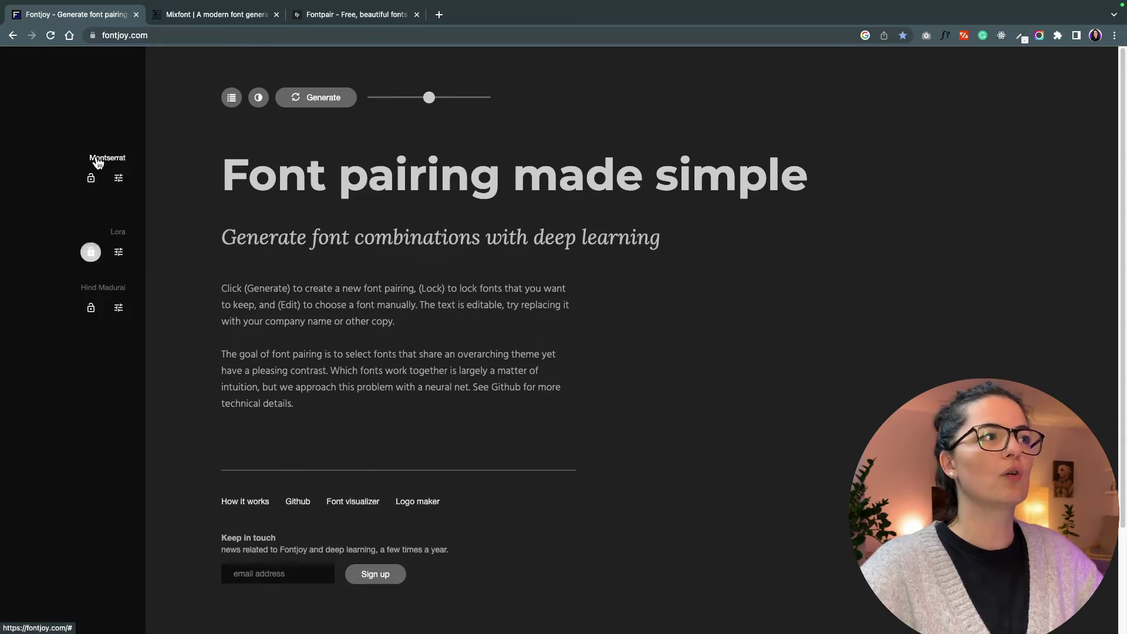
{"action": "left_click", "coordinate": [91, 177]}
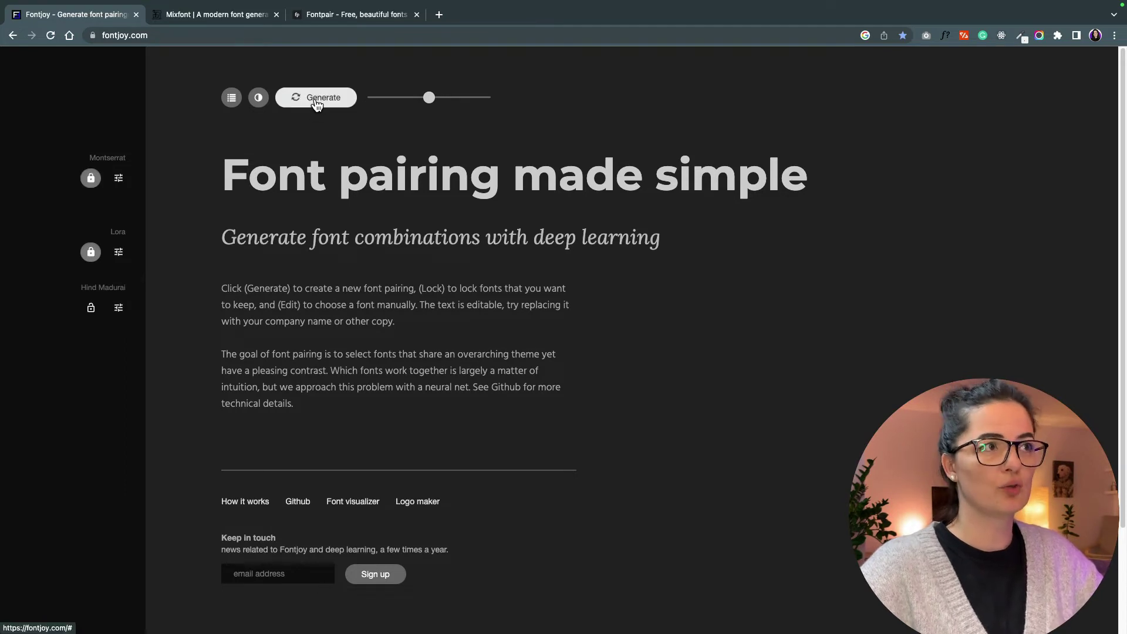
Step: Generate new third fonts for the body until Fontjoy shows Muli
{"action": "left_click", "coordinate": [317, 100]}
{"action": "left_click", "coordinate": [327, 108]}
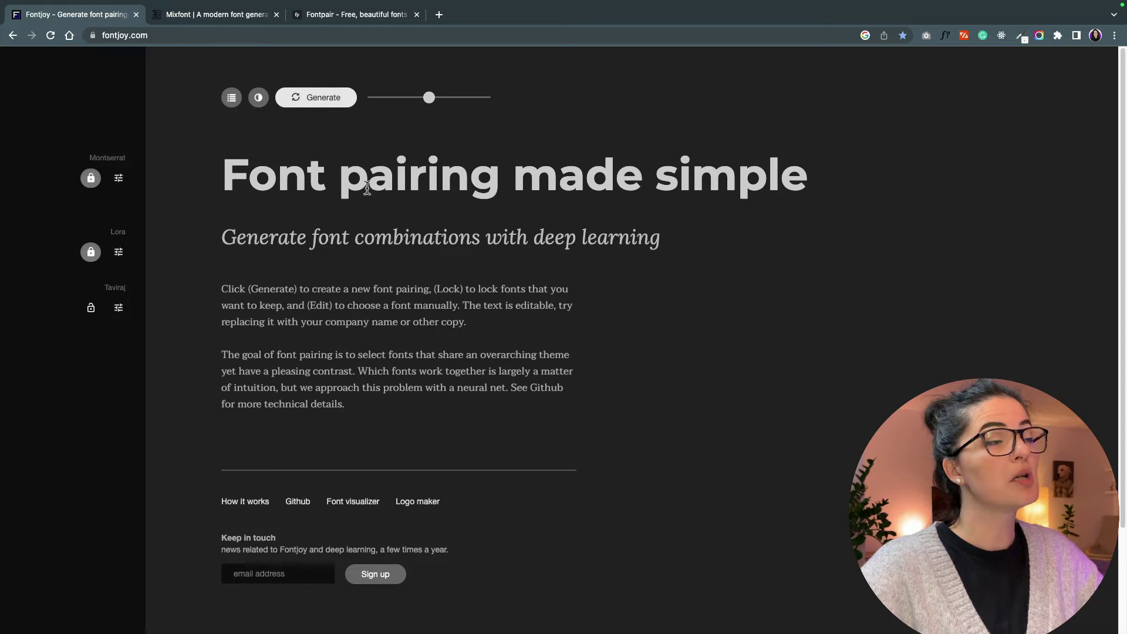
{"action": "key", "text": "space"}
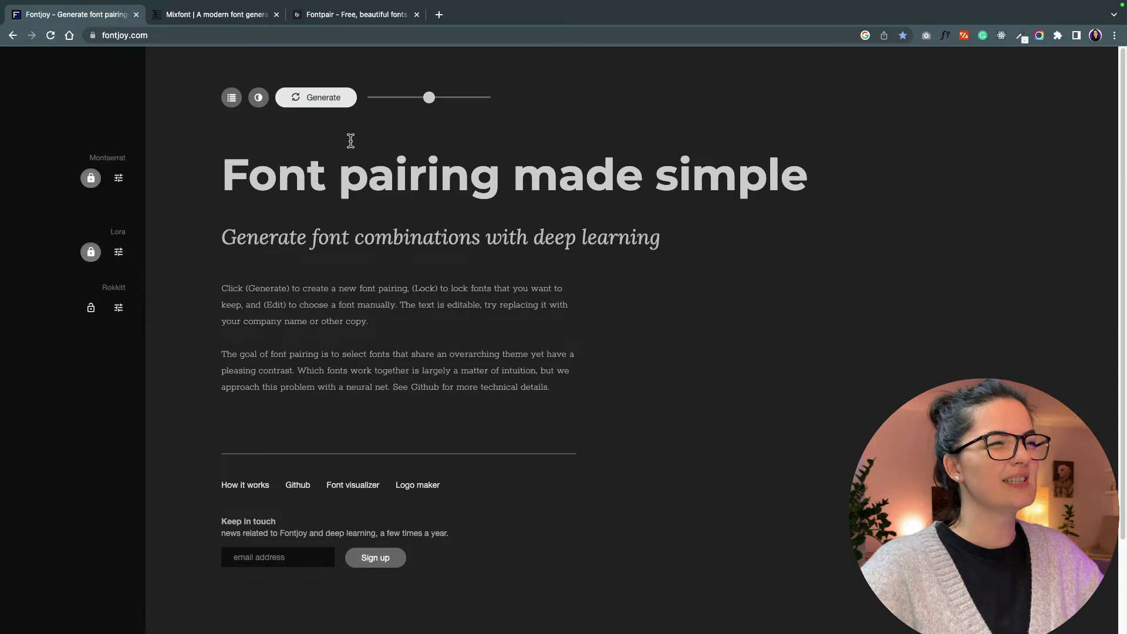
{"action": "left_click", "coordinate": [322, 105]}
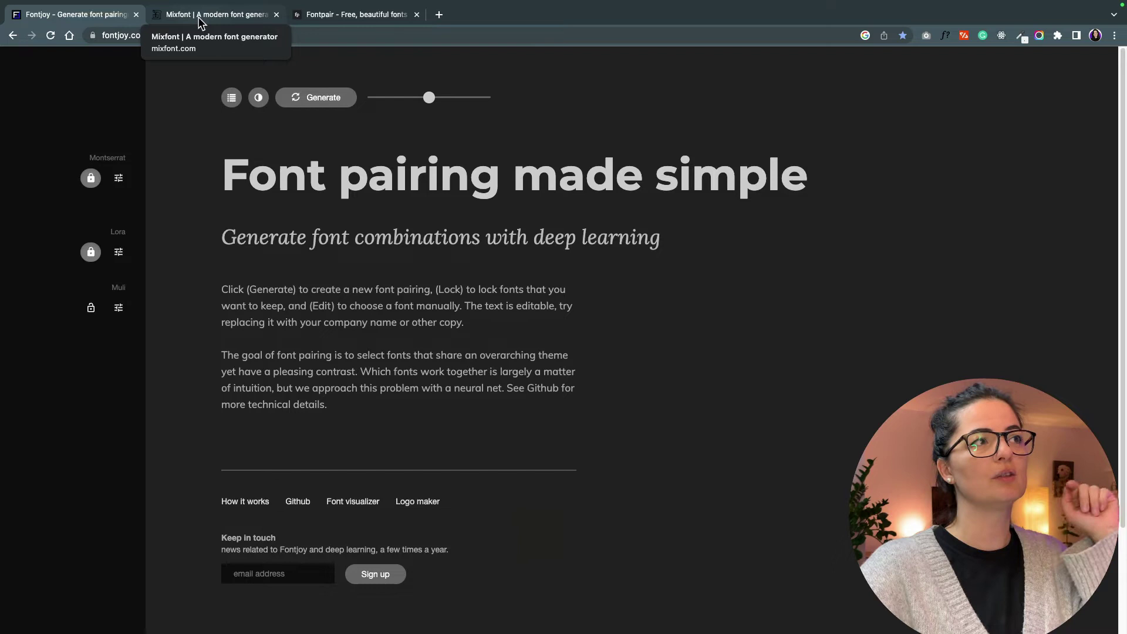
Step: Start Mixfont's generator and cycle Mr-Dafoe's secondary font until it becomes Mandali
{"action": "left_click", "coordinate": [200, 21]}
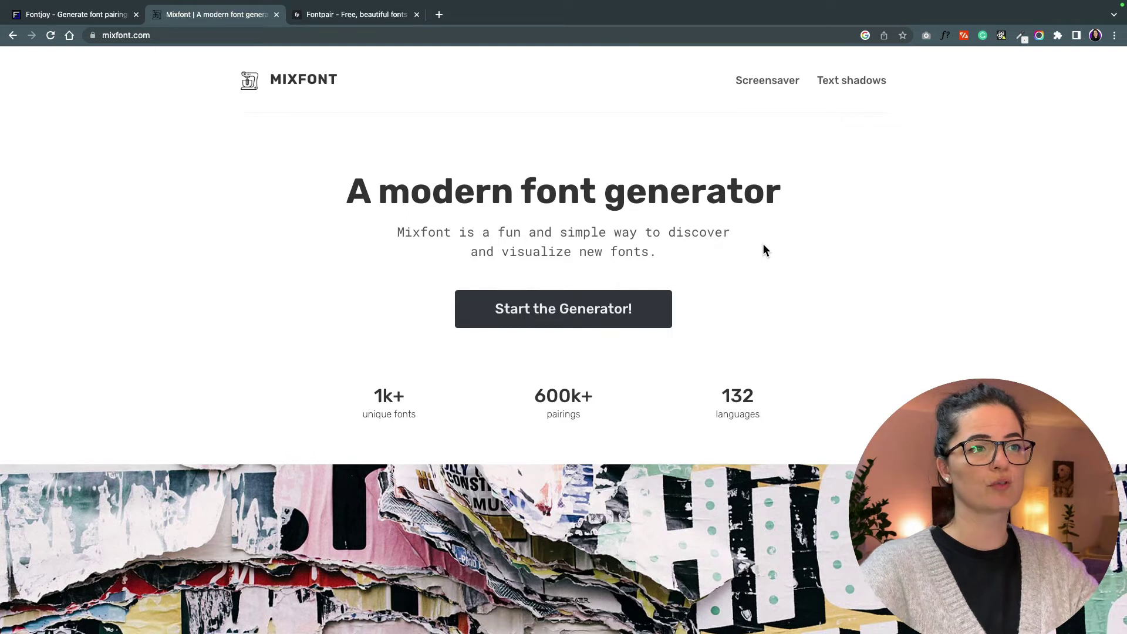
{"action": "left_click", "coordinate": [637, 310]}
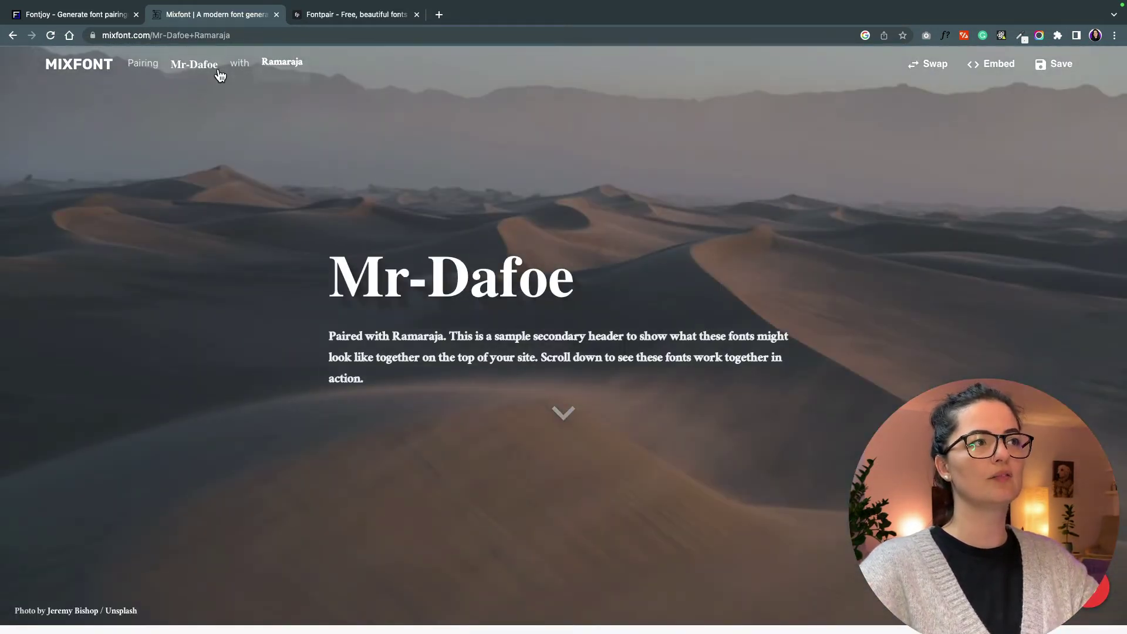
{"action": "mouse_move", "coordinate": [195, 80]}
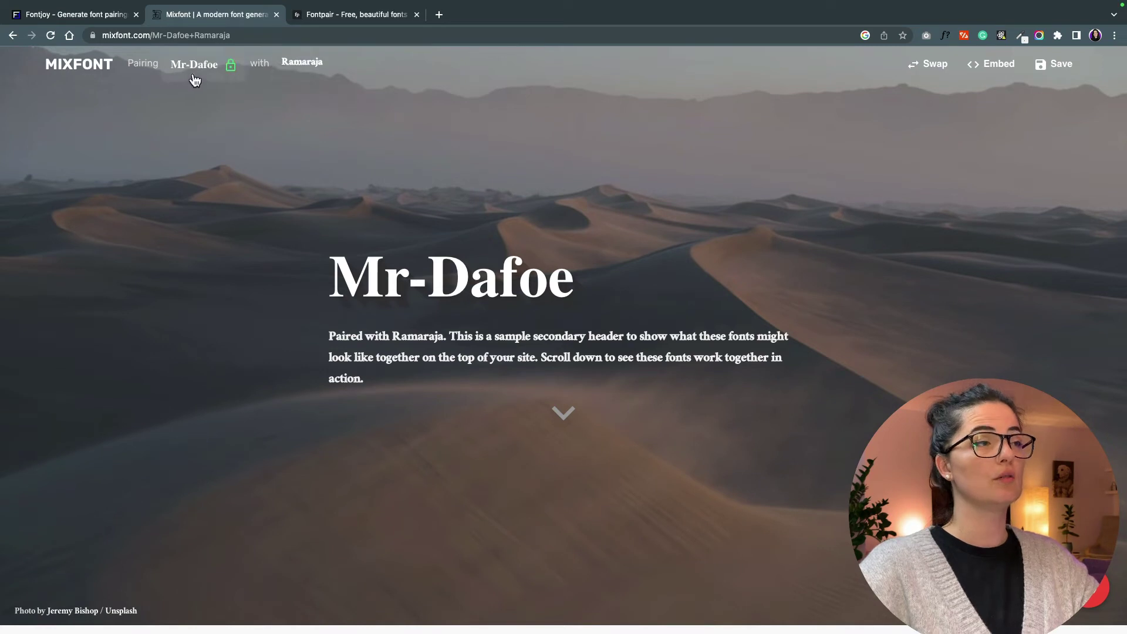
{"action": "mouse_move", "coordinate": [336, 70]}
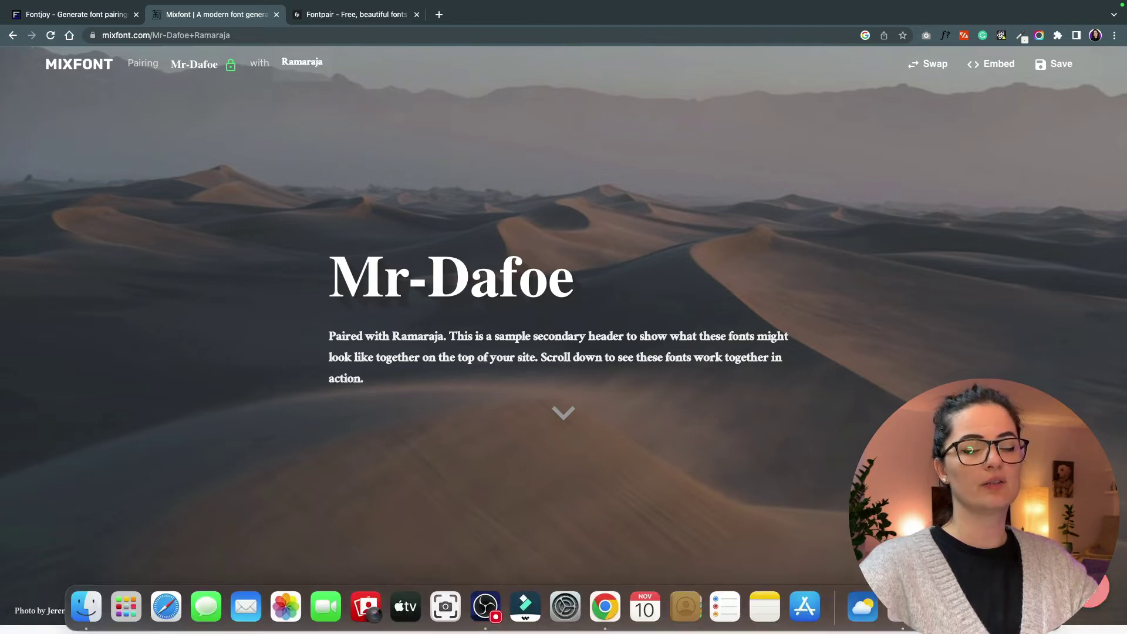
{"action": "key", "text": "space"}
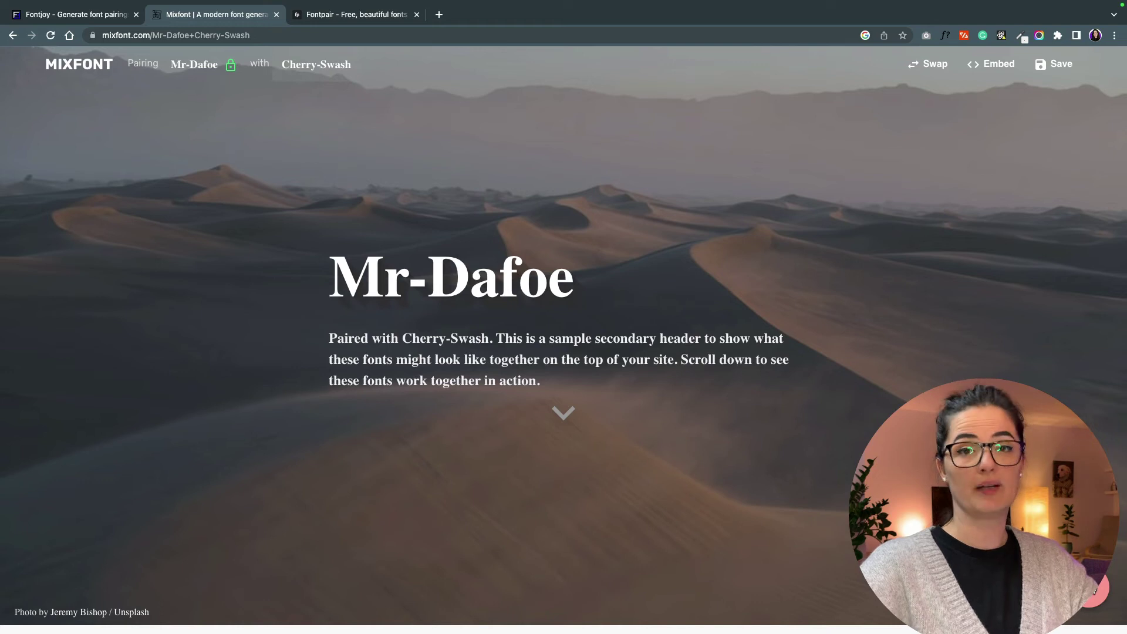
{"action": "key", "text": "space"}
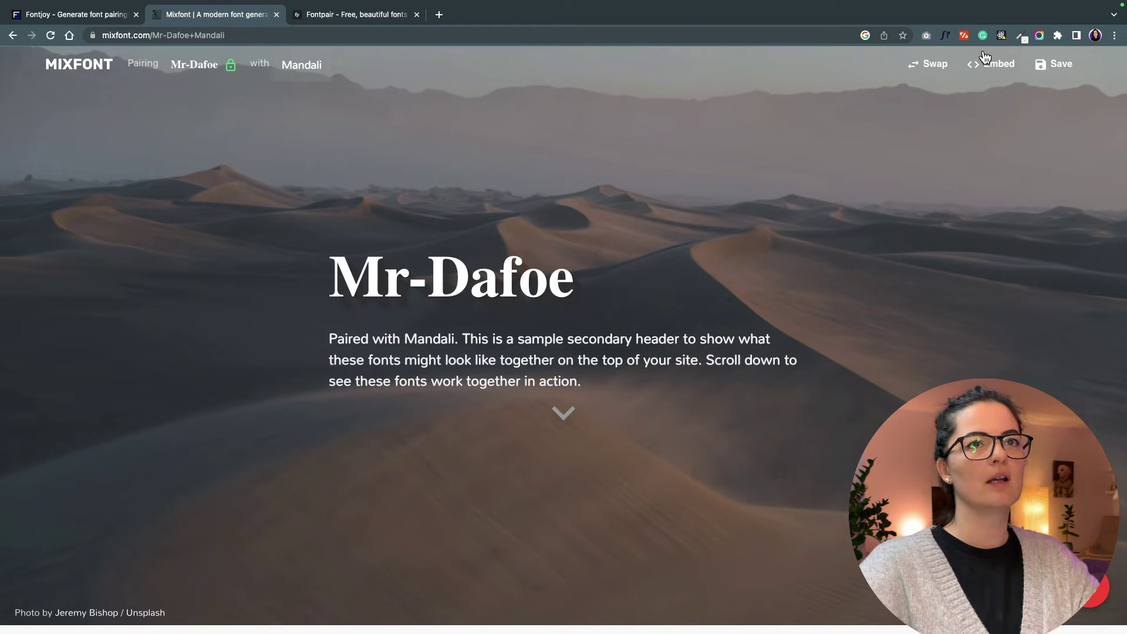
Step: Try saving the Mixfont pairing, dismiss the sign-in prompt, and go to Fontpair
{"action": "left_click", "coordinate": [1055, 65]}
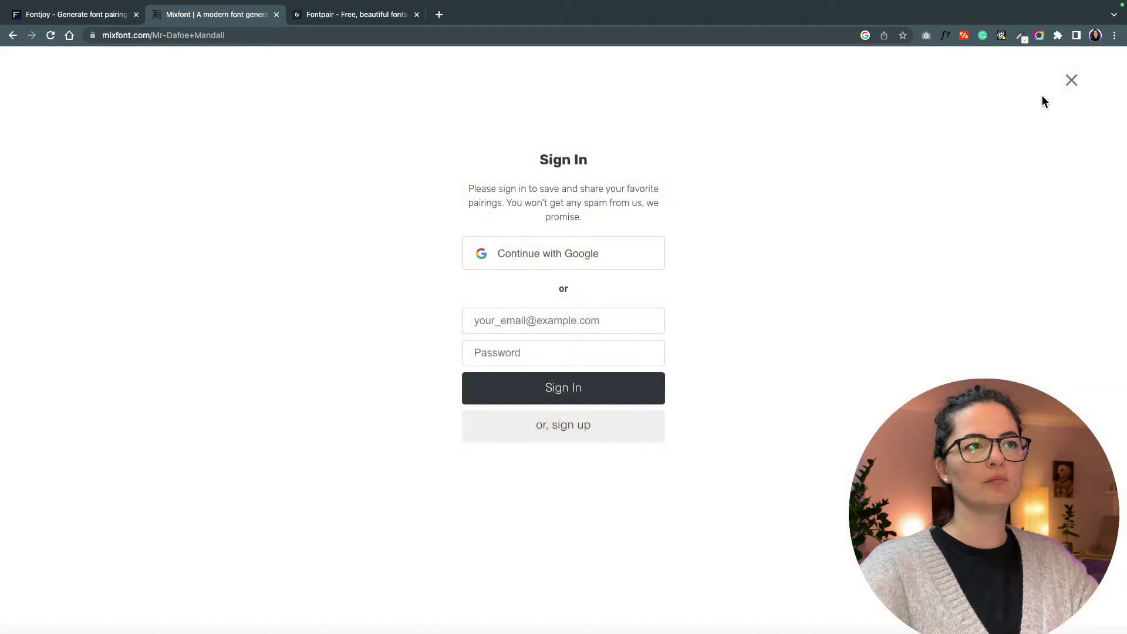
{"action": "left_click", "coordinate": [1072, 82]}
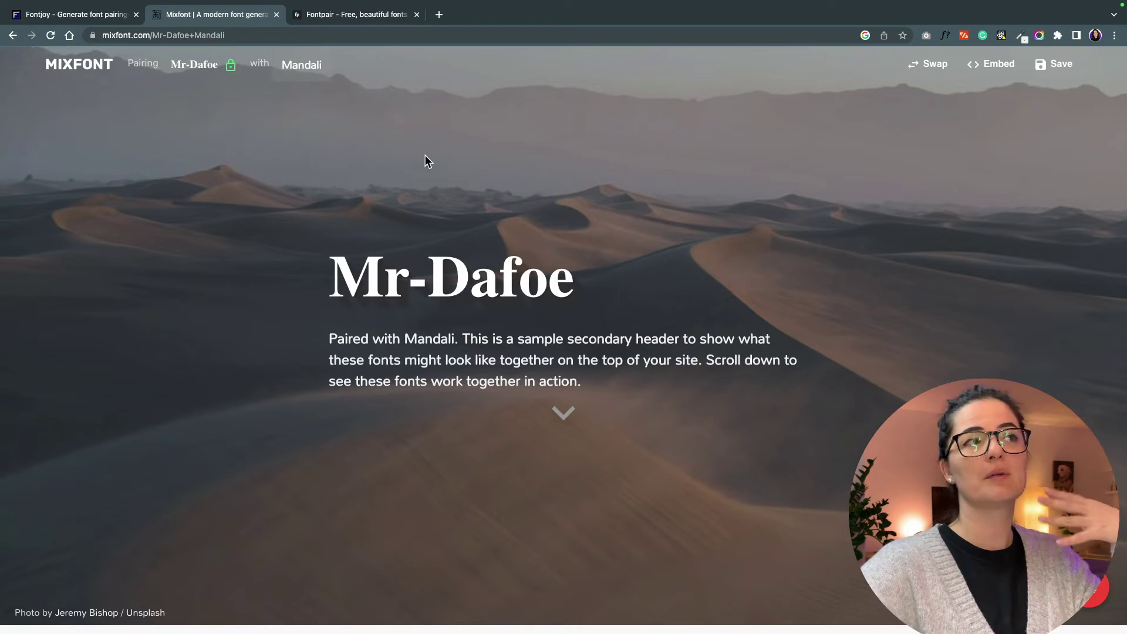
{"action": "left_click", "coordinate": [367, 14]}
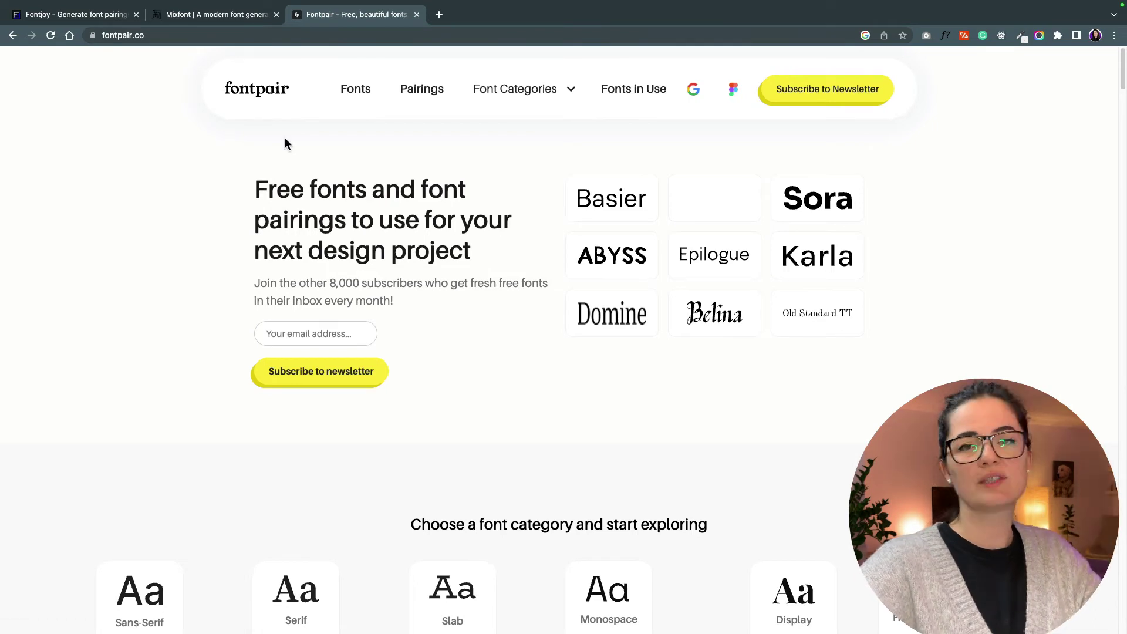
Step: Open Fontpair's Google Font pairings list and scroll to the Source Sans Pro & Source Serif Pro card
{"action": "left_click", "coordinate": [422, 89]}
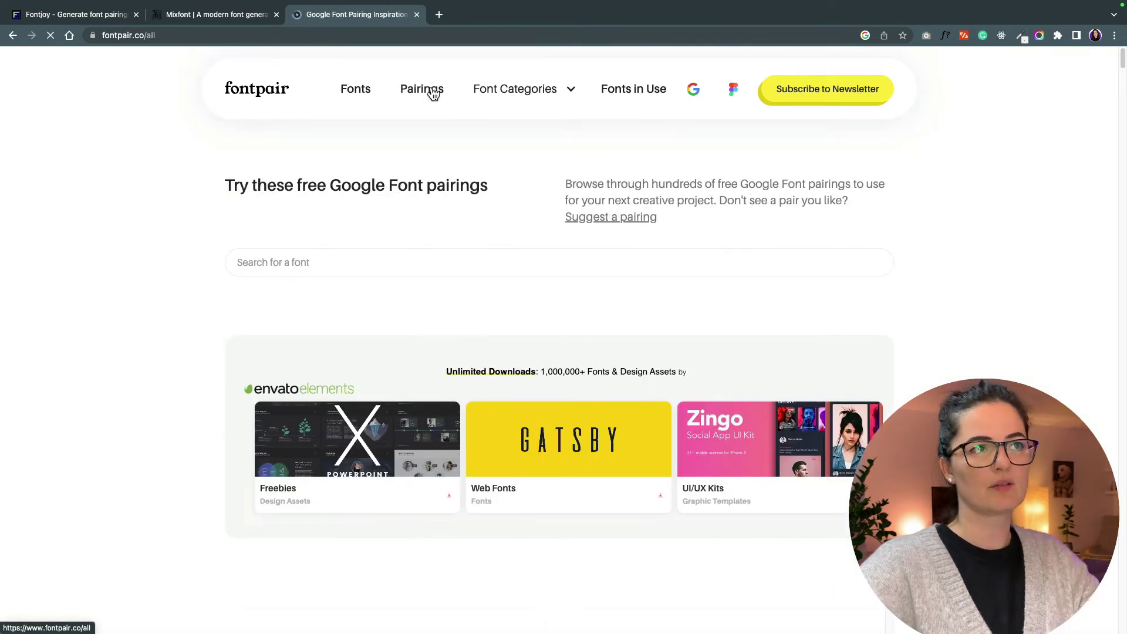
{"action": "scroll", "coordinate": [1119, 367], "scroll_direction": "down", "scroll_amount": 10}
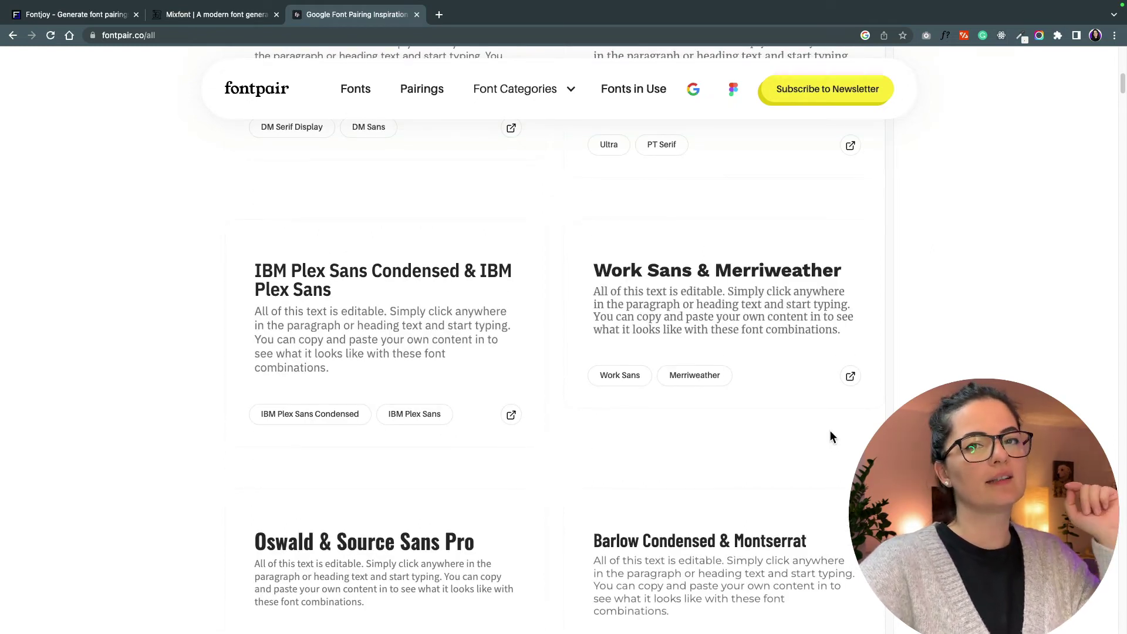
{"action": "scroll", "coordinate": [811, 431], "scroll_direction": "down", "scroll_amount": 15}
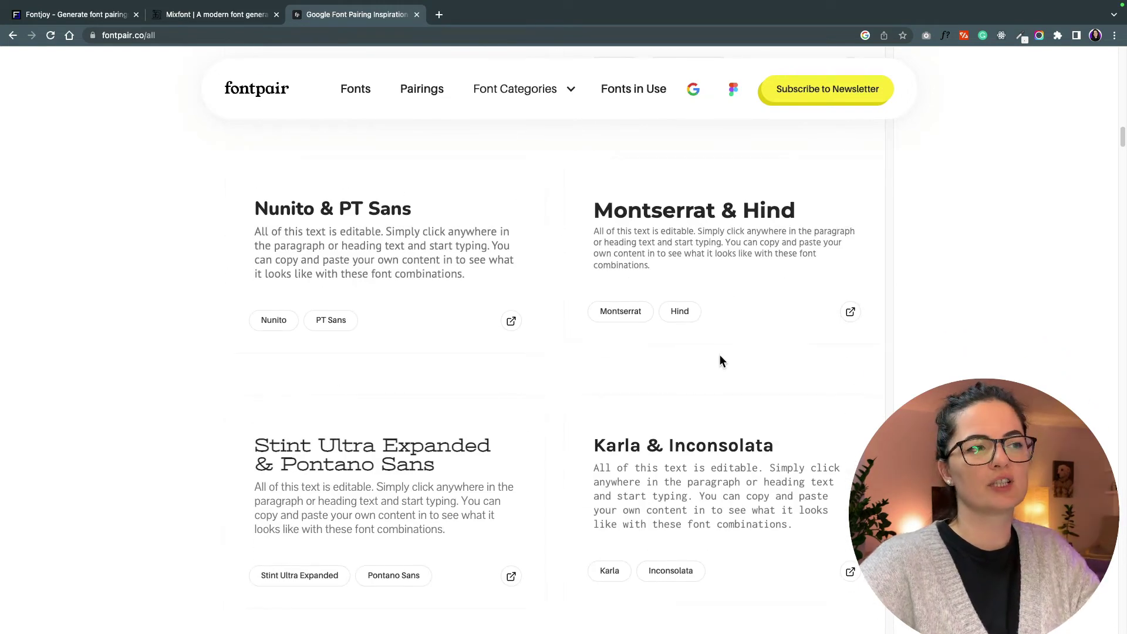
{"action": "scroll", "coordinate": [721, 356], "scroll_direction": "down", "scroll_amount": 3}
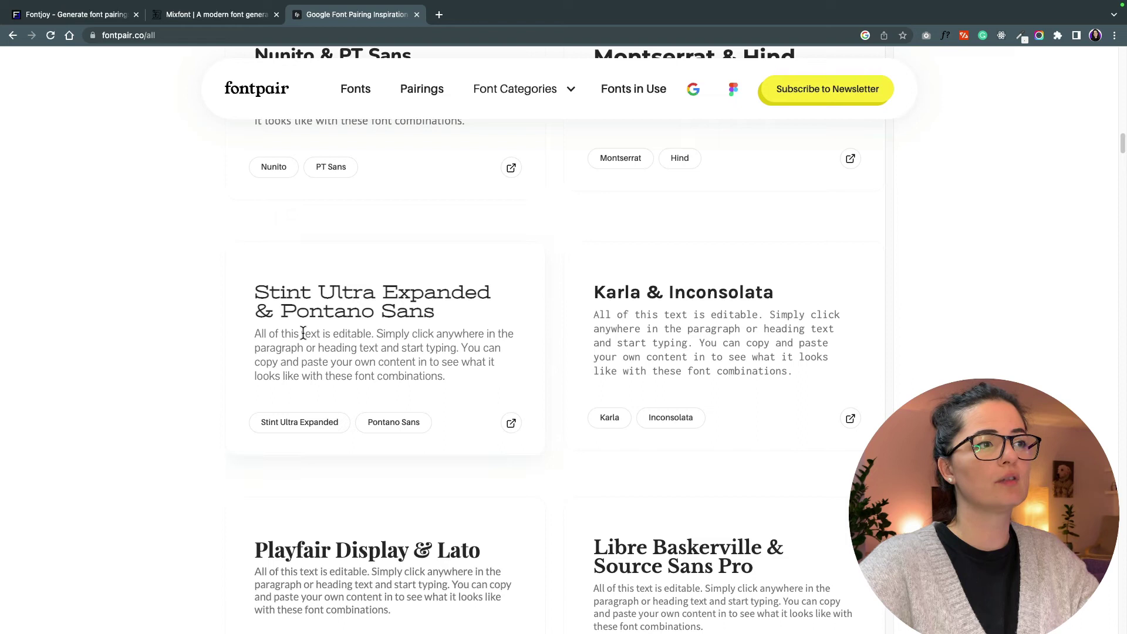
{"action": "scroll", "coordinate": [376, 327], "scroll_direction": "down", "scroll_amount": 4}
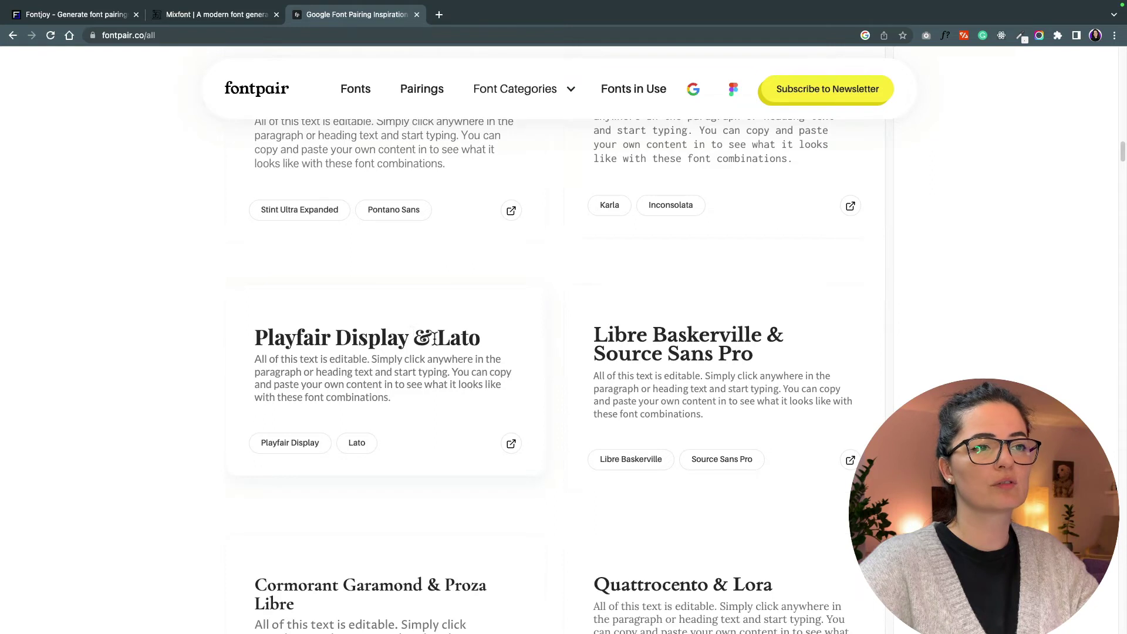
{"action": "scroll", "coordinate": [434, 339], "scroll_direction": "down", "scroll_amount": 10}
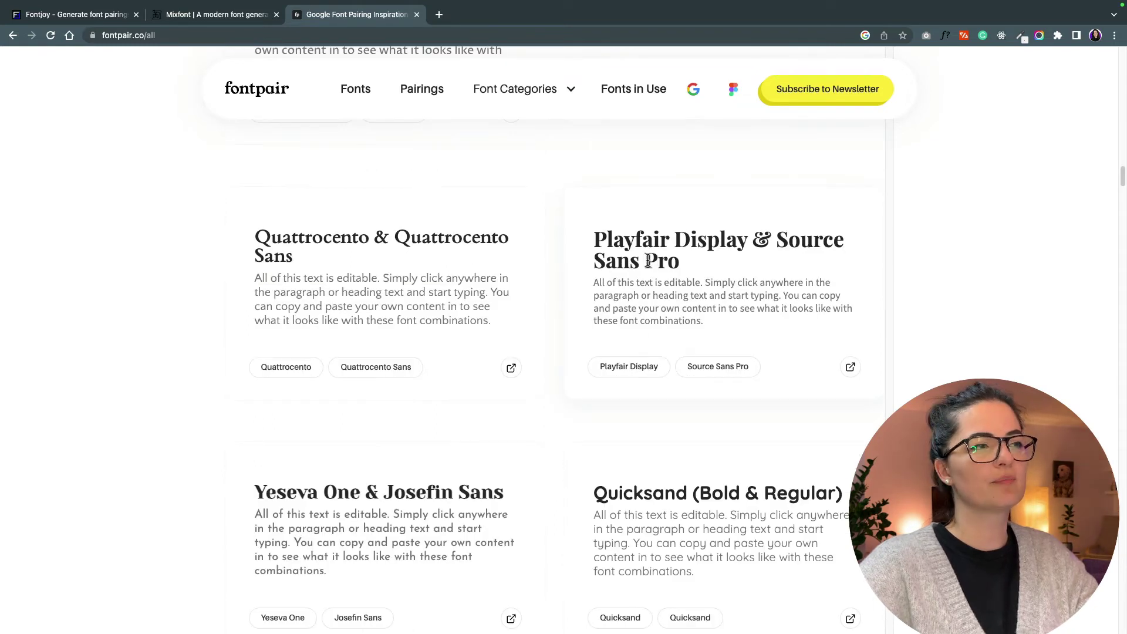
{"action": "scroll", "coordinate": [735, 313], "scroll_direction": "down", "scroll_amount": 8}
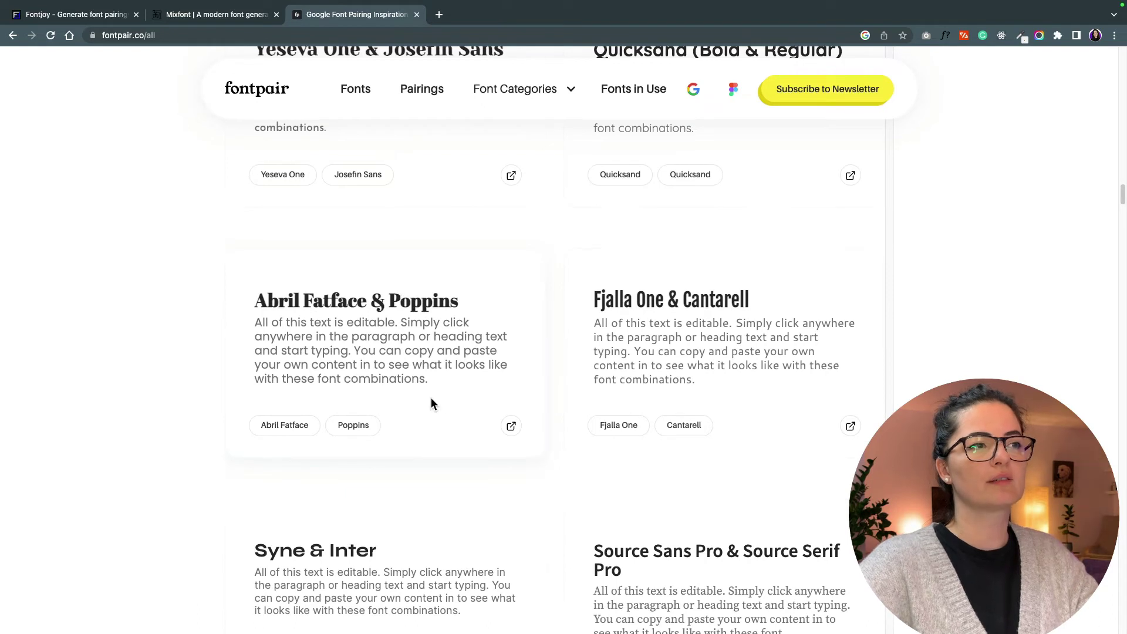
{"action": "scroll", "coordinate": [478, 390], "scroll_direction": "down", "scroll_amount": 5}
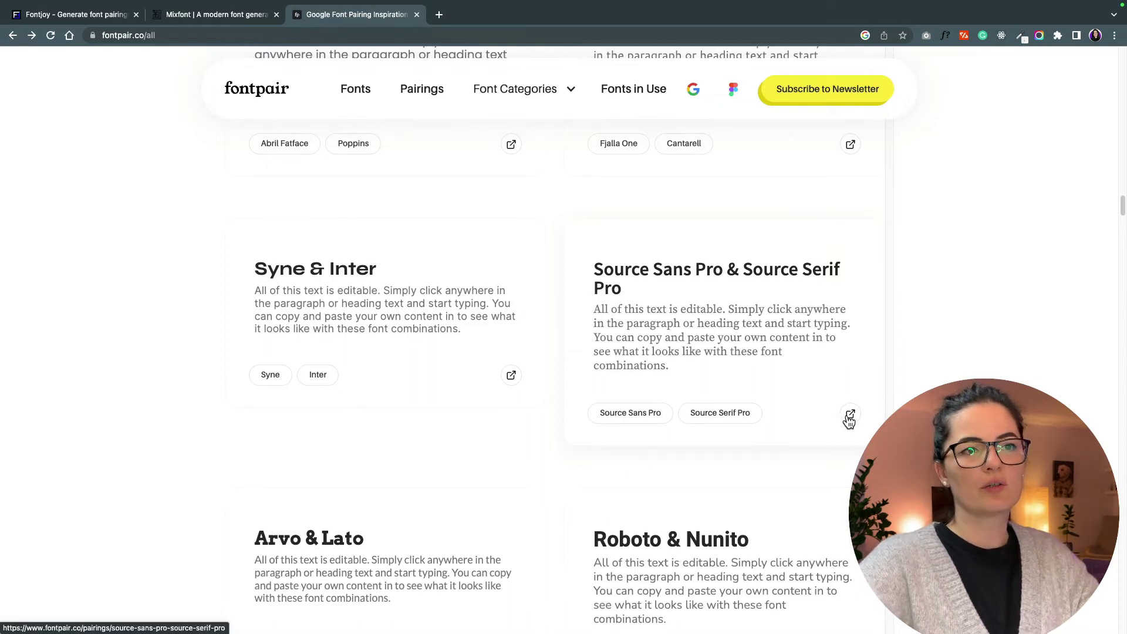
Step: Open the Source Sans Pro & Source Serif Pro pairing and type 'hello' into its heading
{"action": "left_click", "coordinate": [849, 417]}
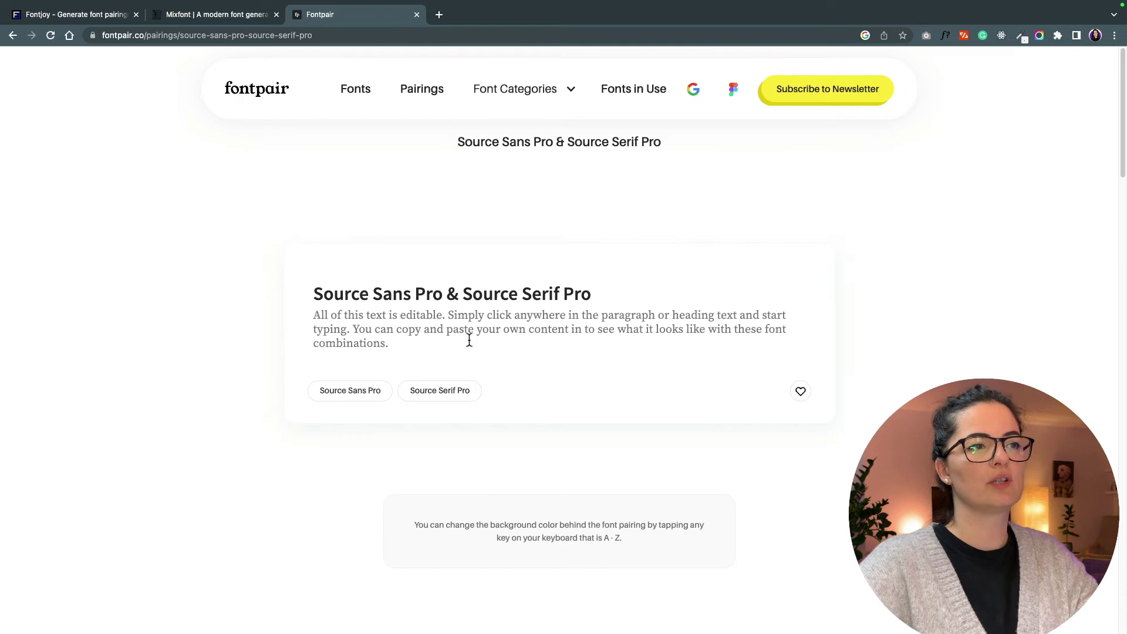
{"action": "left_click", "coordinate": [457, 303]}
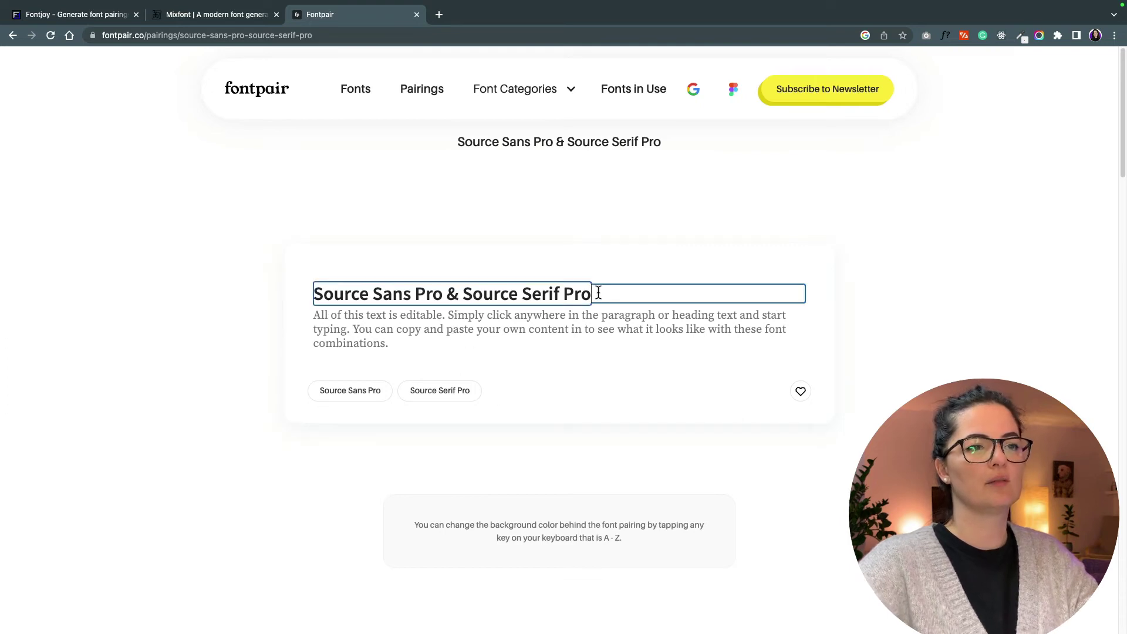
{"action": "key", "text": "BackSpace"}
{"action": "key", "text": "BackSpace"}
{"action": "key", "text": "BackSpace"}
{"action": "type", "text": "hello"}
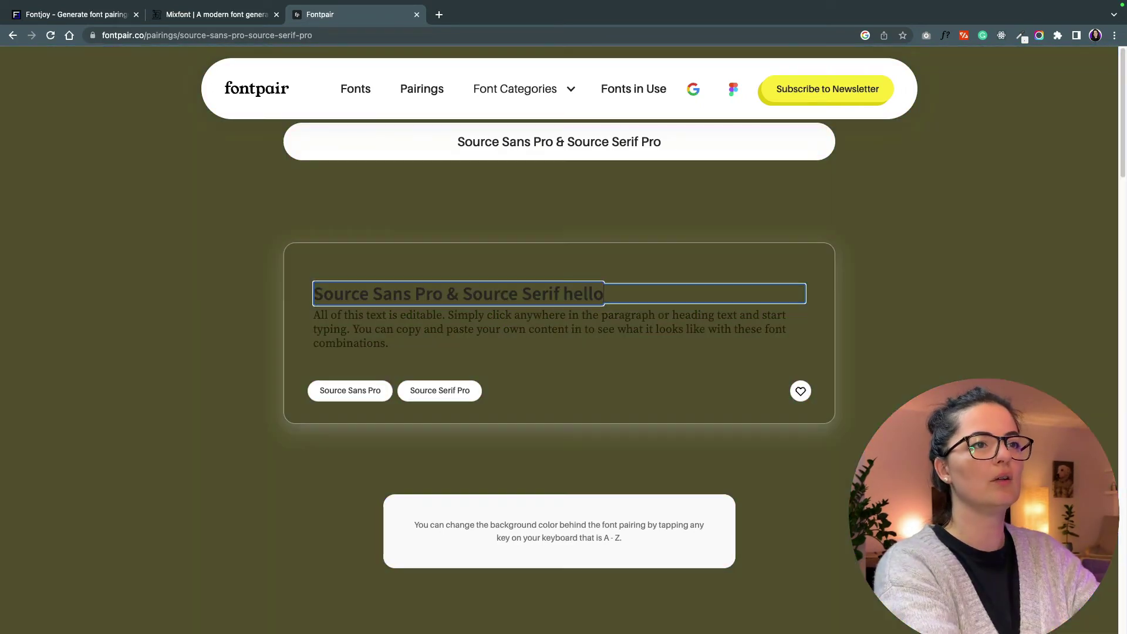
{"action": "left_click", "coordinate": [618, 372]}
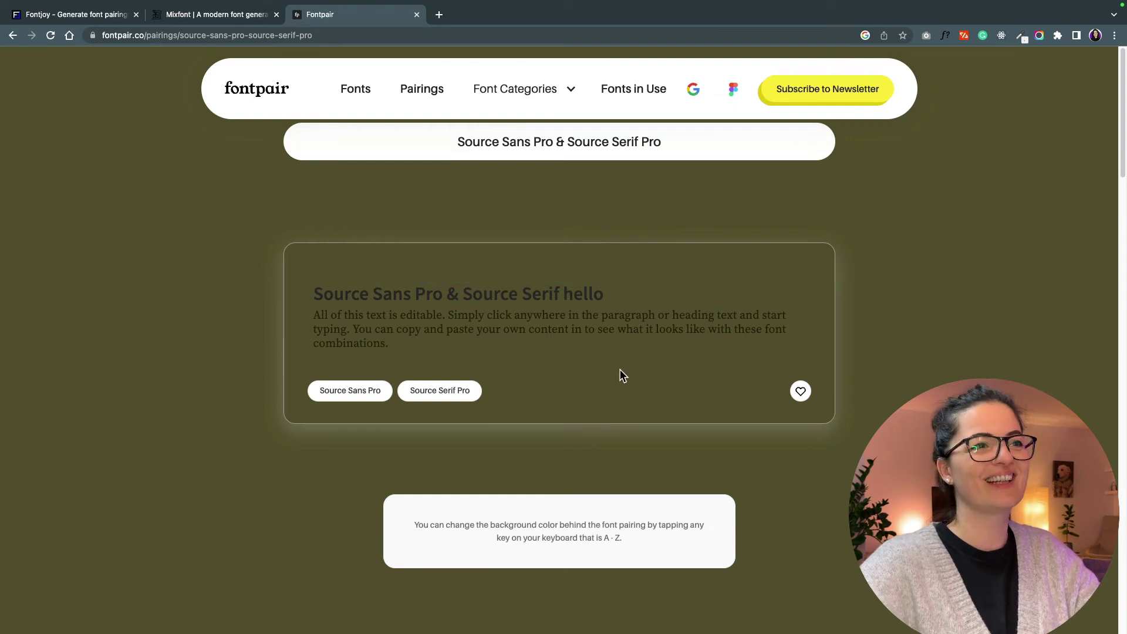
Step: Replace the heading with 'hello worl!!', then go back to the Figma plugin page
{"action": "triple_click", "coordinate": [594, 297]}
{"action": "type", "text": "hello"}
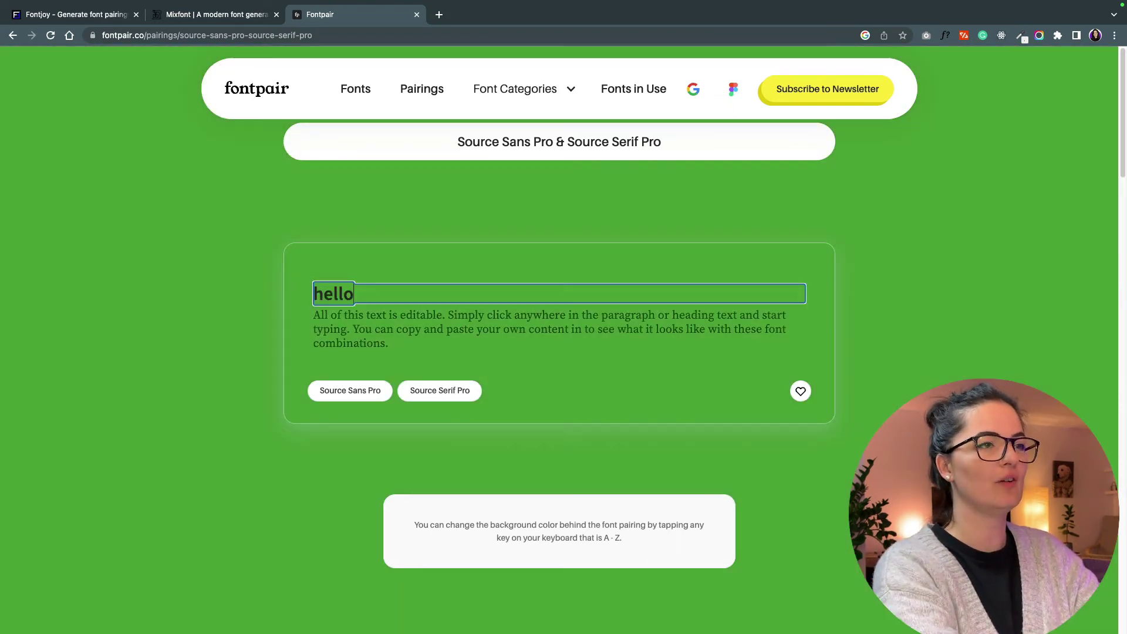
{"action": "type", "text": " work"}
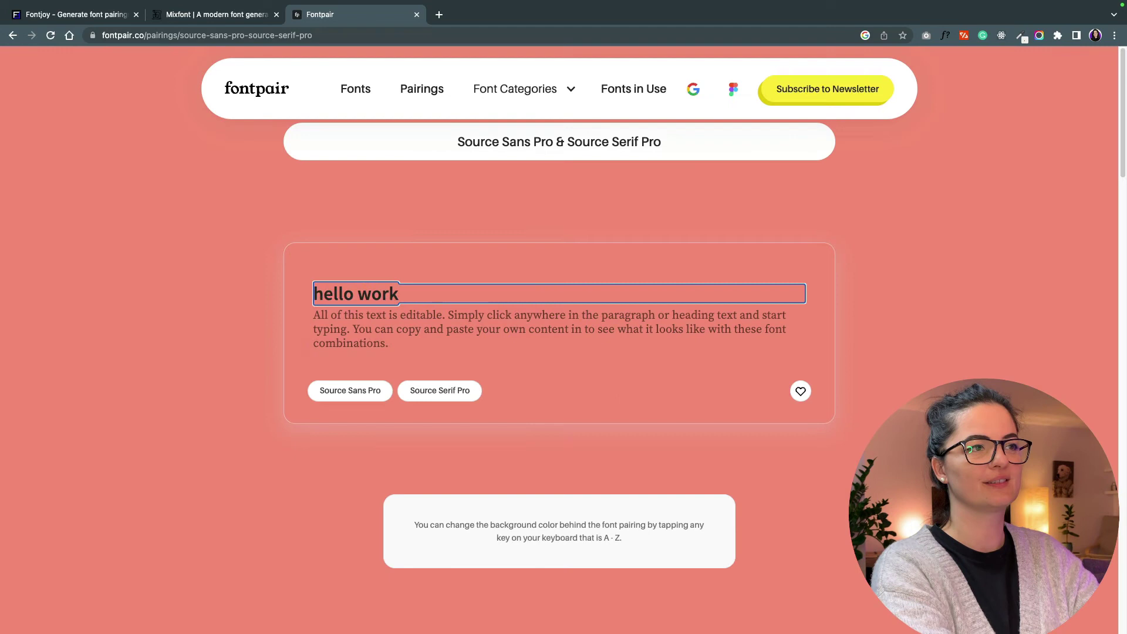
{"action": "key", "text": "BackSpace"}
{"action": "type", "text": "l!!!"}
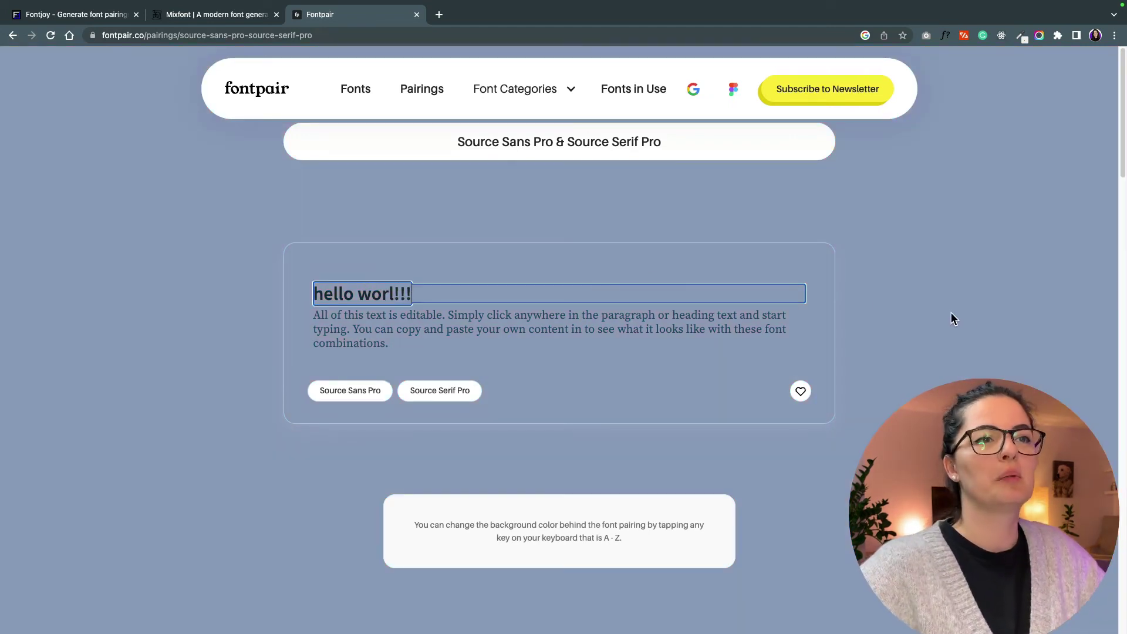
{"action": "left_click", "coordinate": [951, 317]}
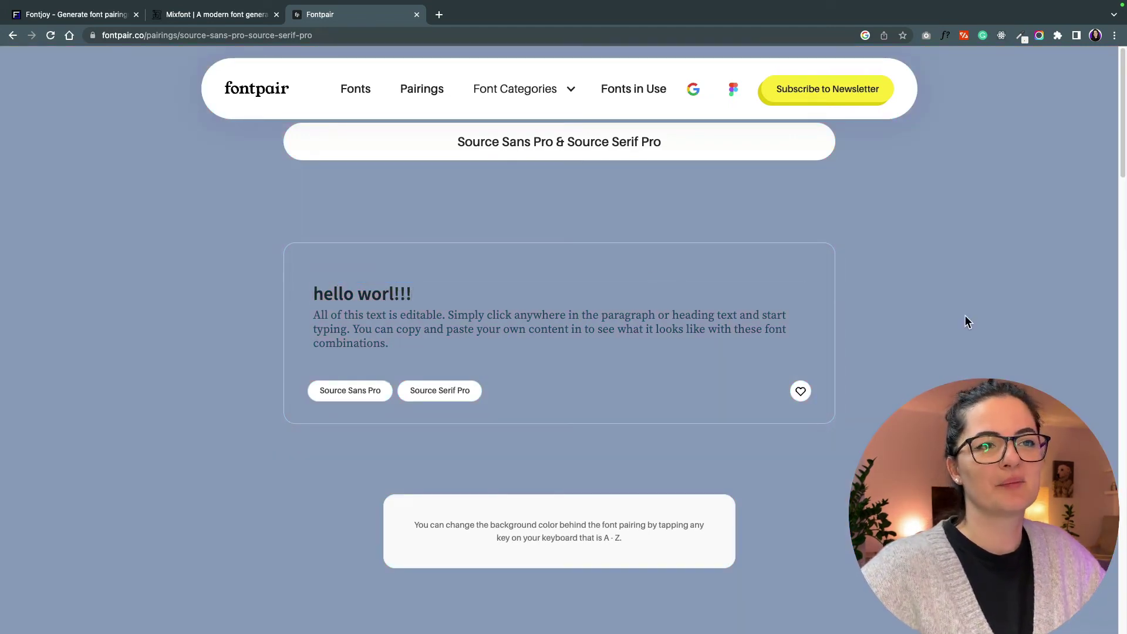
{"action": "key", "text": "super+bracketleft"}
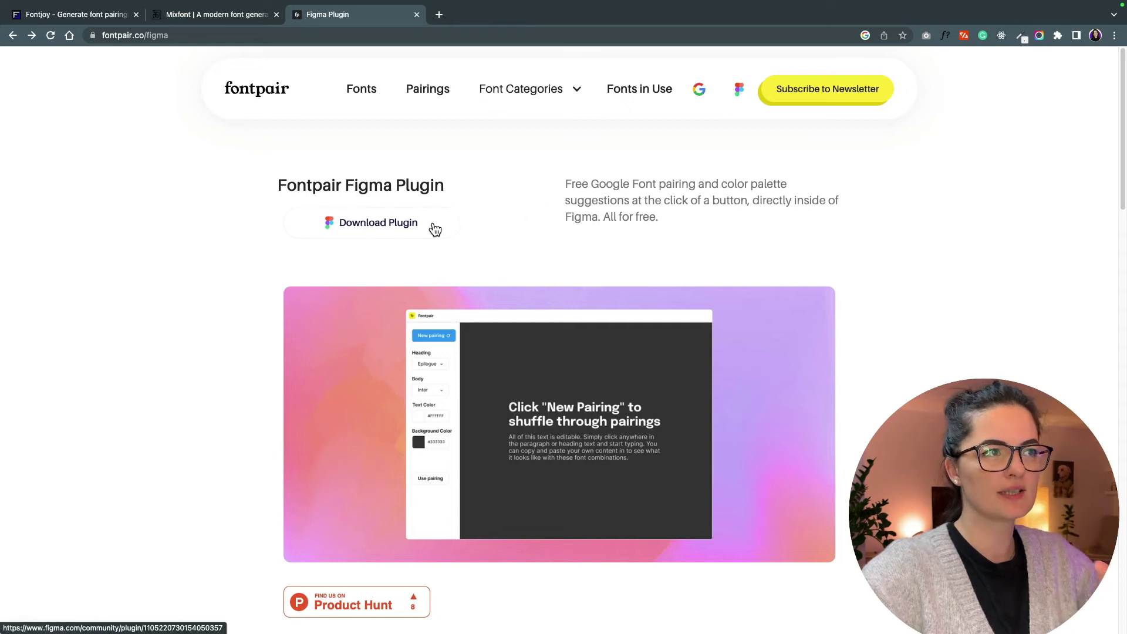
Step: Run the Fontpair plugin in a new Figma file and show the plugins list
{"action": "left_click", "coordinate": [370, 229]}
{"action": "left_click", "coordinate": [805, 115]}
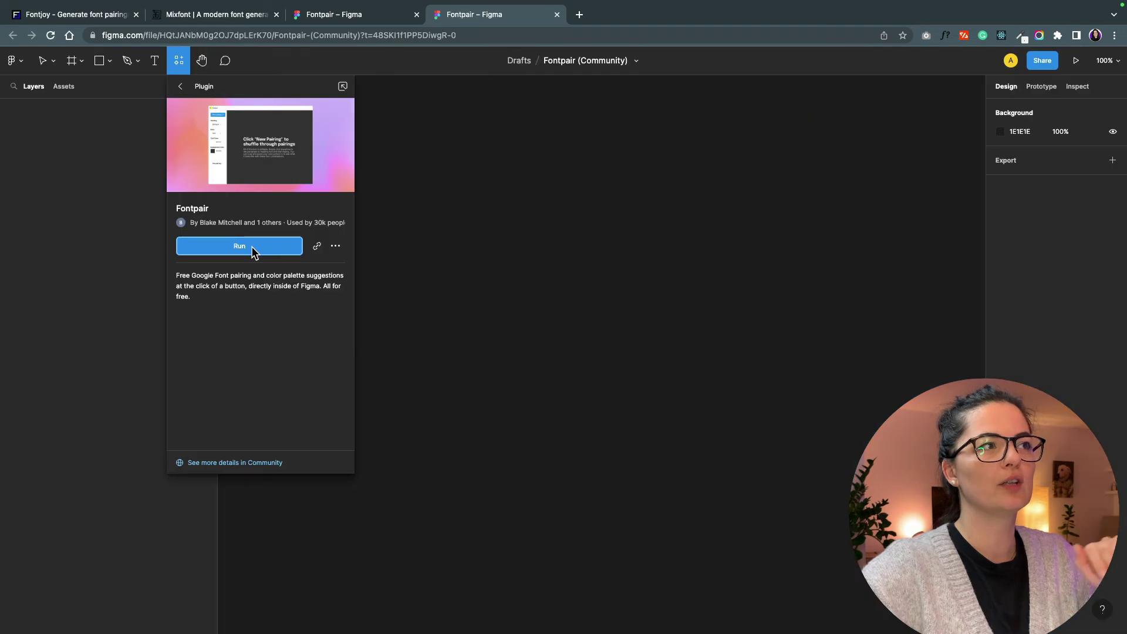
{"action": "left_click", "coordinate": [254, 251]}
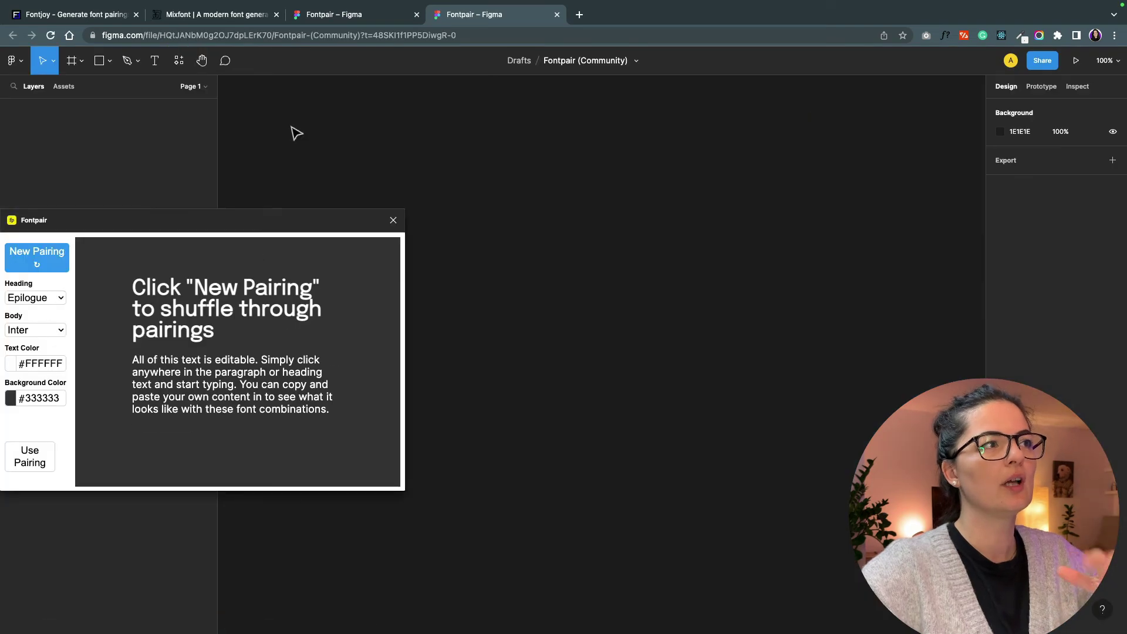
{"action": "left_click", "coordinate": [182, 63]}
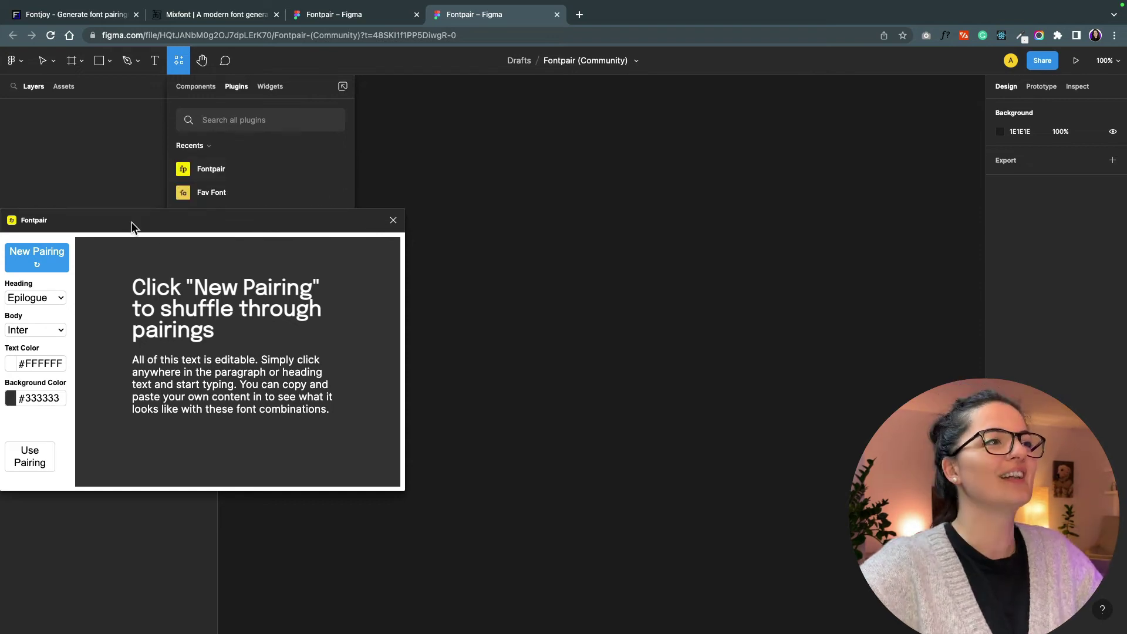
Step: Place the Epilogue/Inter pairing as a frame and move it beside the top-left plugin window
{"action": "left_click_drag", "start_coordinate": [131, 222], "coordinate": [162, 134]}
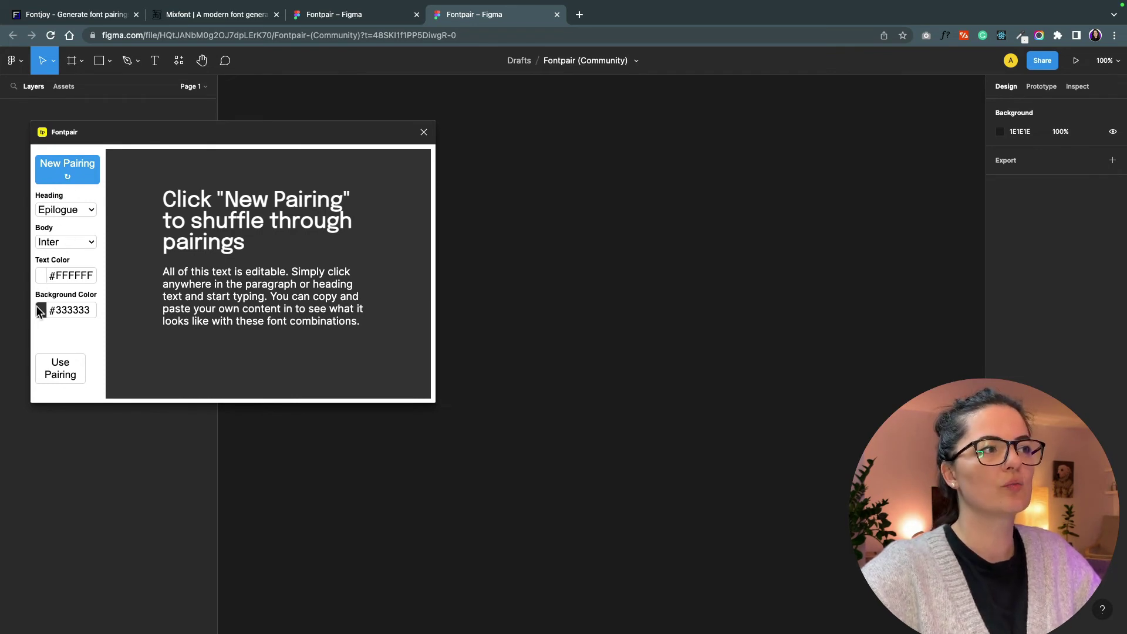
{"action": "left_click", "coordinate": [61, 372]}
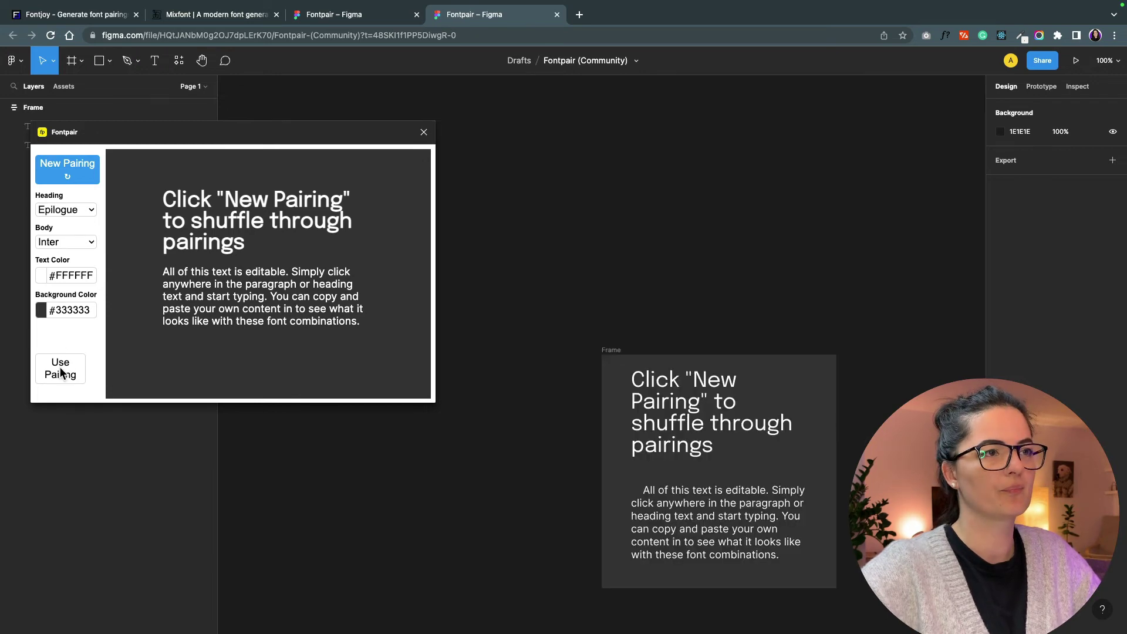
{"action": "left_click", "coordinate": [822, 364]}
{"action": "left_click_drag", "start_coordinate": [822, 364], "coordinate": [661, 187]}
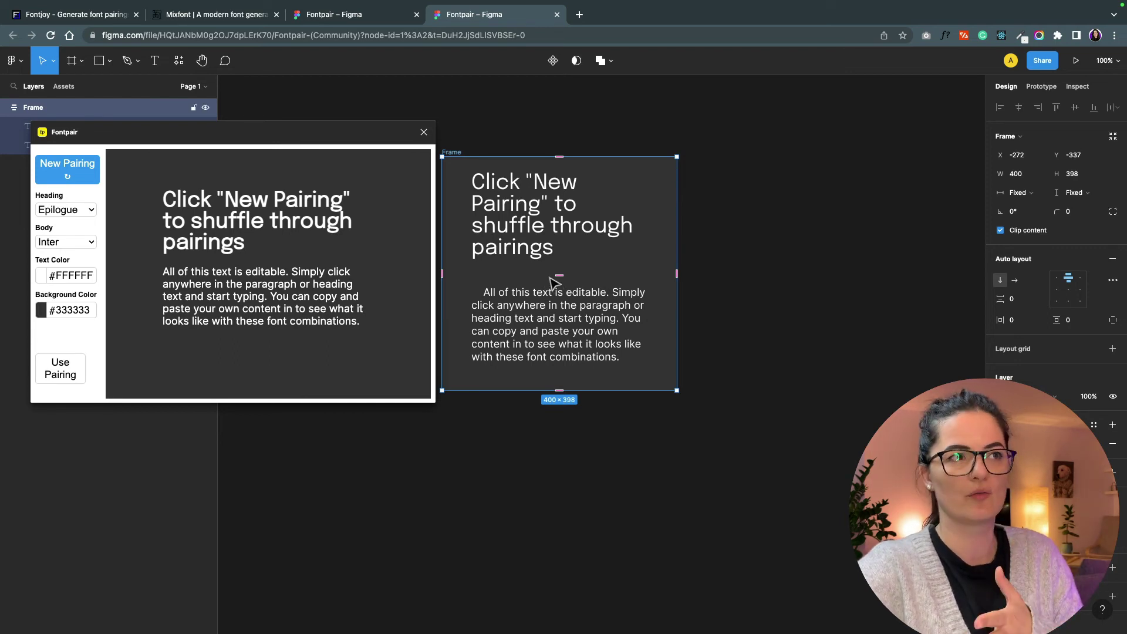
{"action": "left_click", "coordinate": [704, 262]}
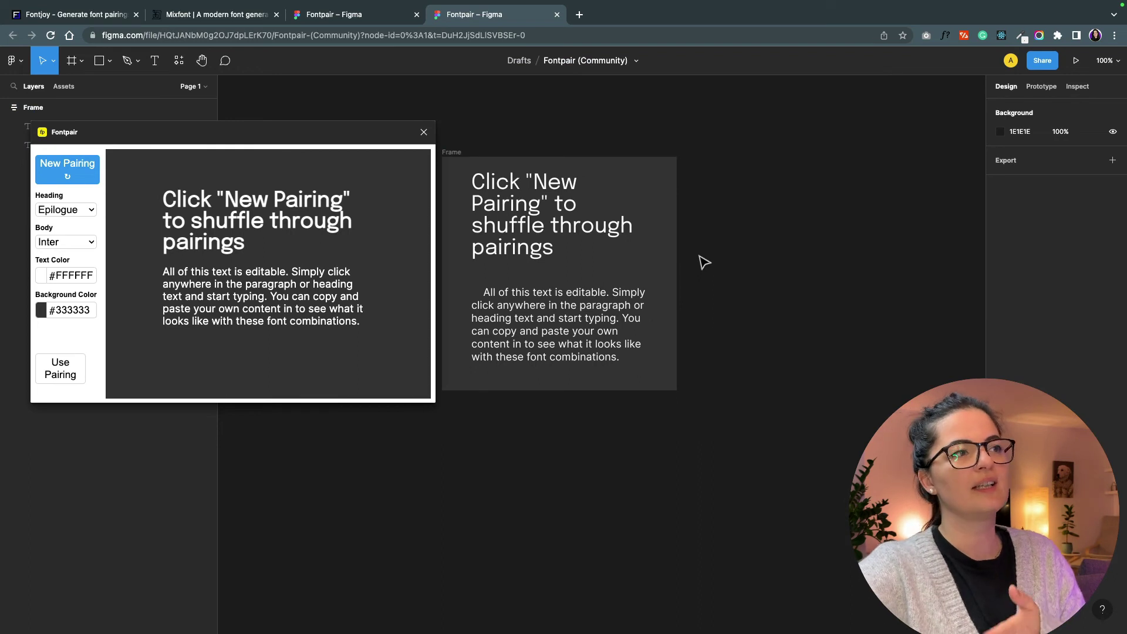
Step: Raise the Epilogue/Inter frame and add an Oswald/Source Sans pairing frame
{"action": "left_click_drag", "start_coordinate": [672, 217], "coordinate": [672, 154]}
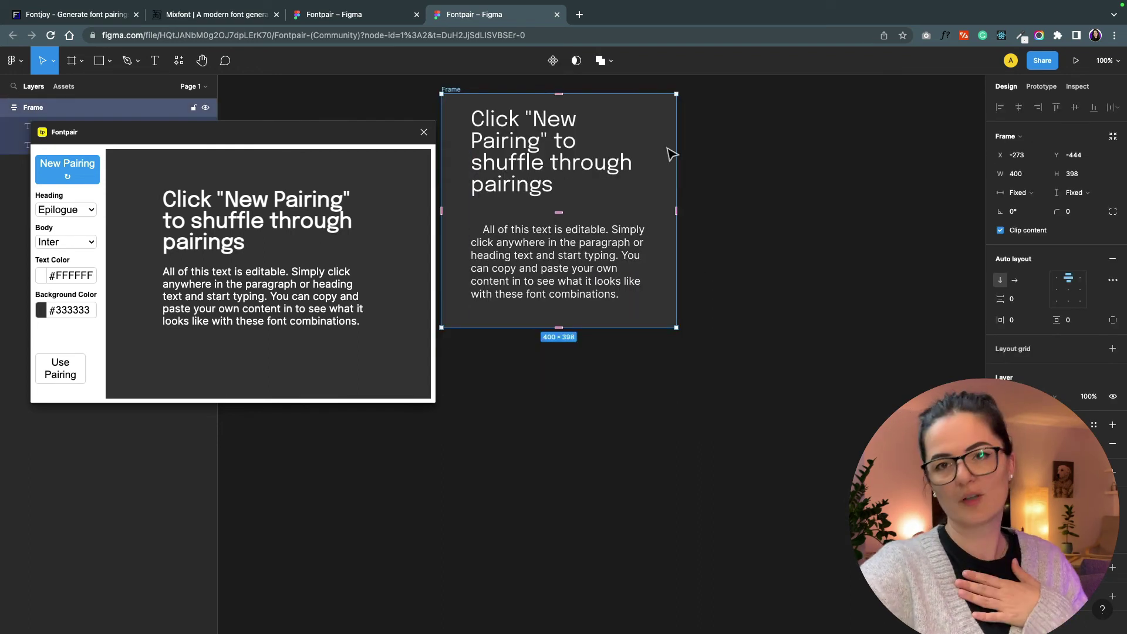
{"action": "left_click", "coordinate": [68, 167]}
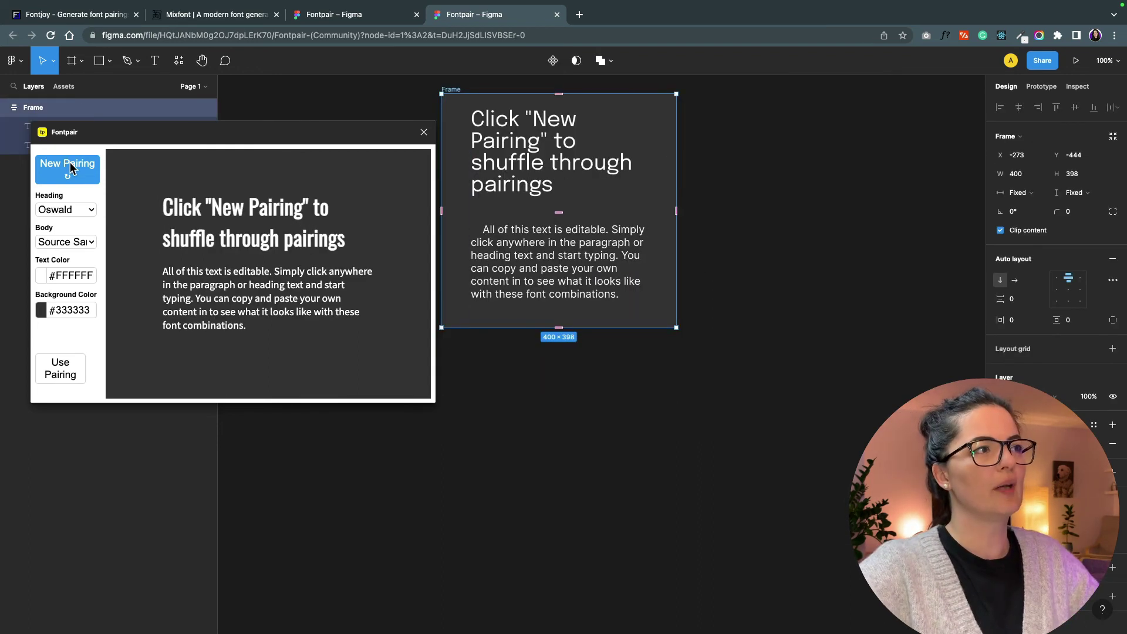
{"action": "left_click", "coordinate": [65, 363]}
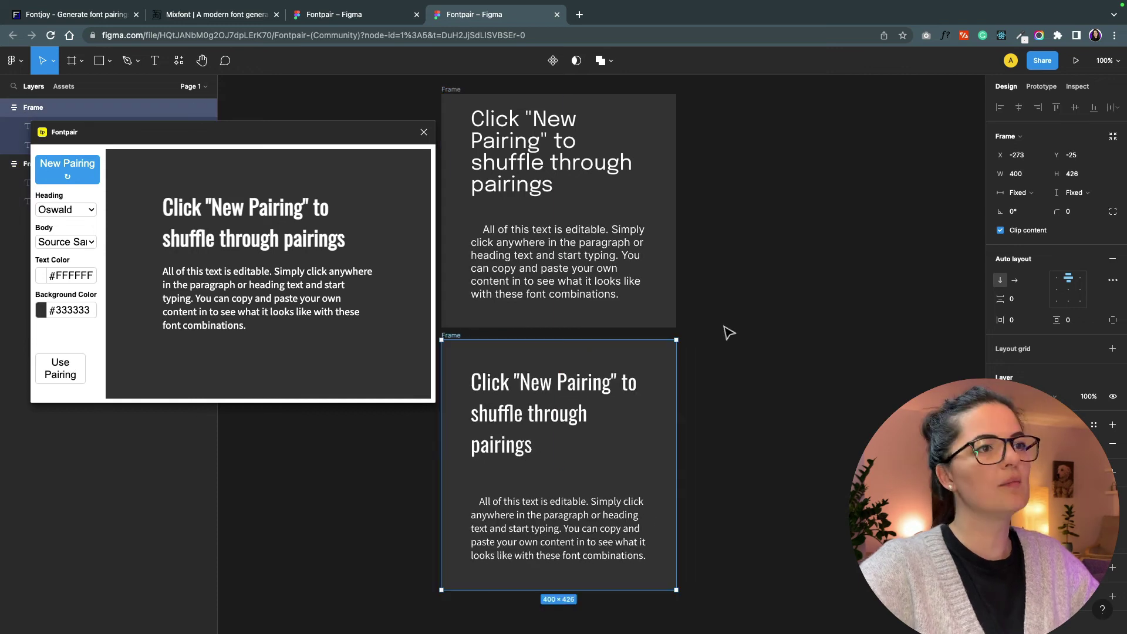
{"action": "left_click", "coordinate": [728, 334]}
Step: Add Raleway/Open Sans and Montserrat/Inconsolata frames, placing Raleway beside the first frame
{"action": "left_click", "coordinate": [66, 167]}
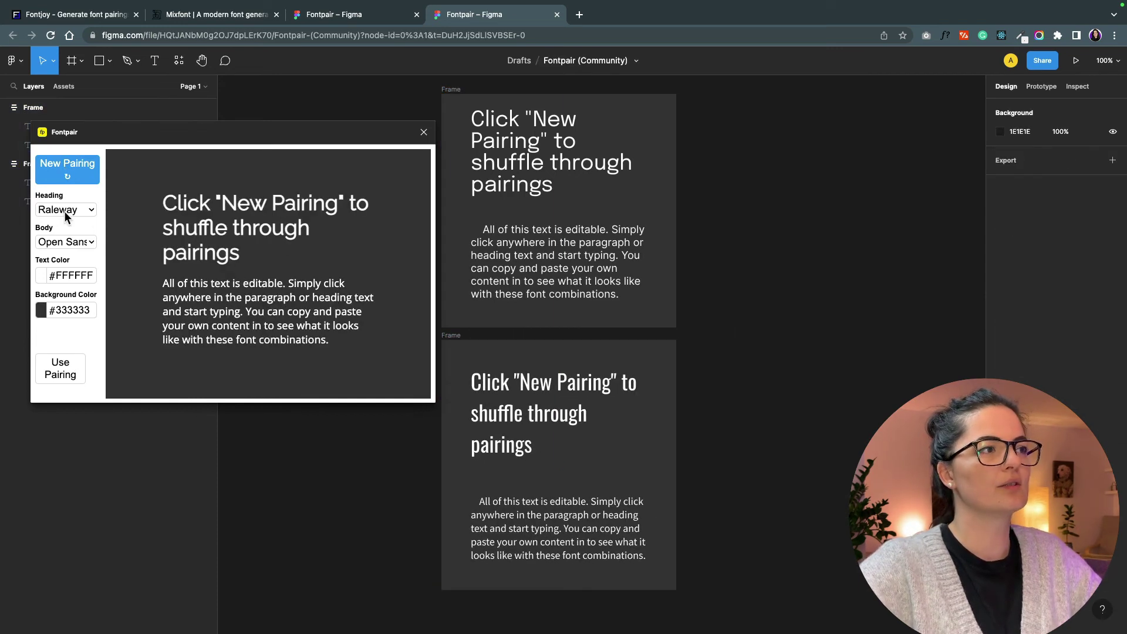
{"action": "left_click", "coordinate": [66, 369]}
{"action": "left_click_drag", "start_coordinate": [775, 378], "coordinate": [867, 113]}
{"action": "left_click", "coordinate": [68, 167]}
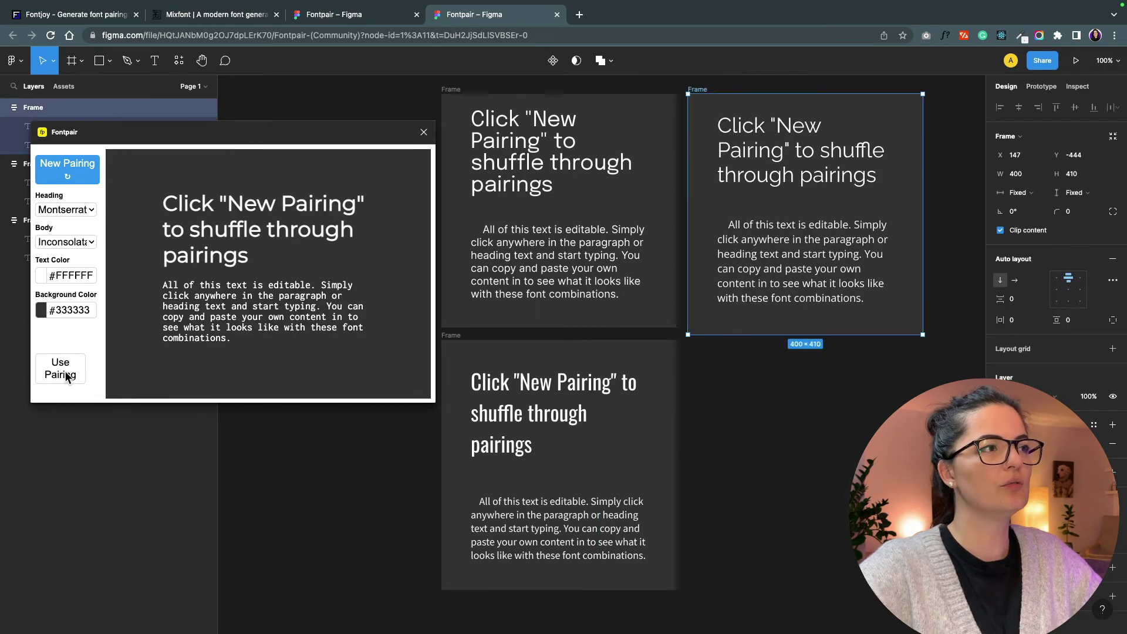
{"action": "left_click", "coordinate": [60, 369]}
{"action": "left_click", "coordinate": [379, 527]}
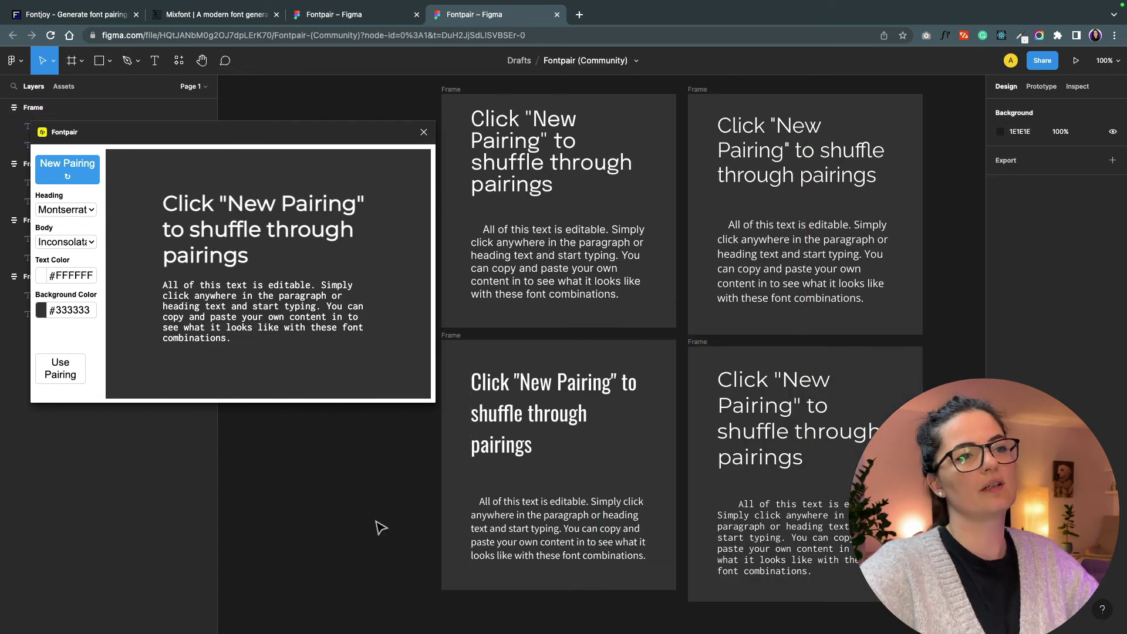